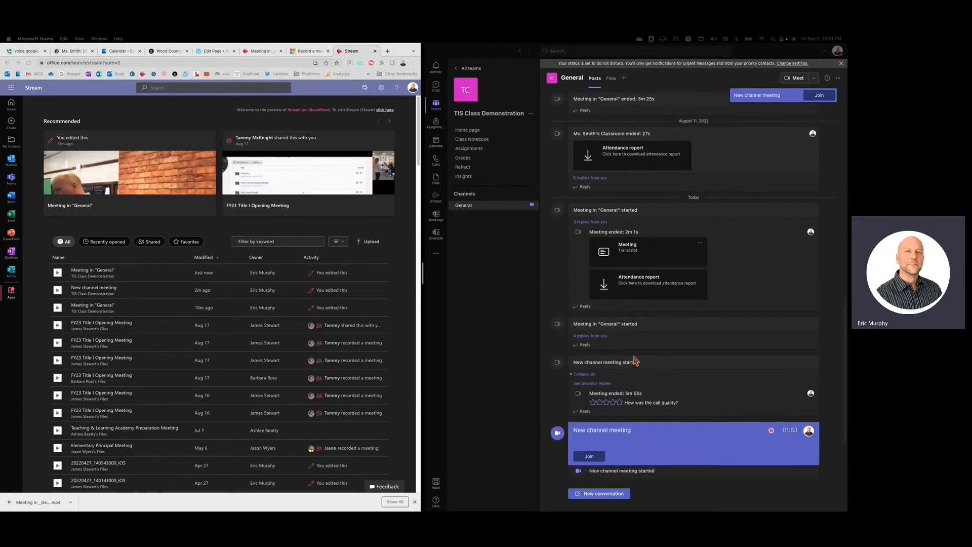
# Expand the replies under today's first Meeting in "General" post, and open the Recordings folder in the channel's files
pyautogui.scroll(3, 634, 361)
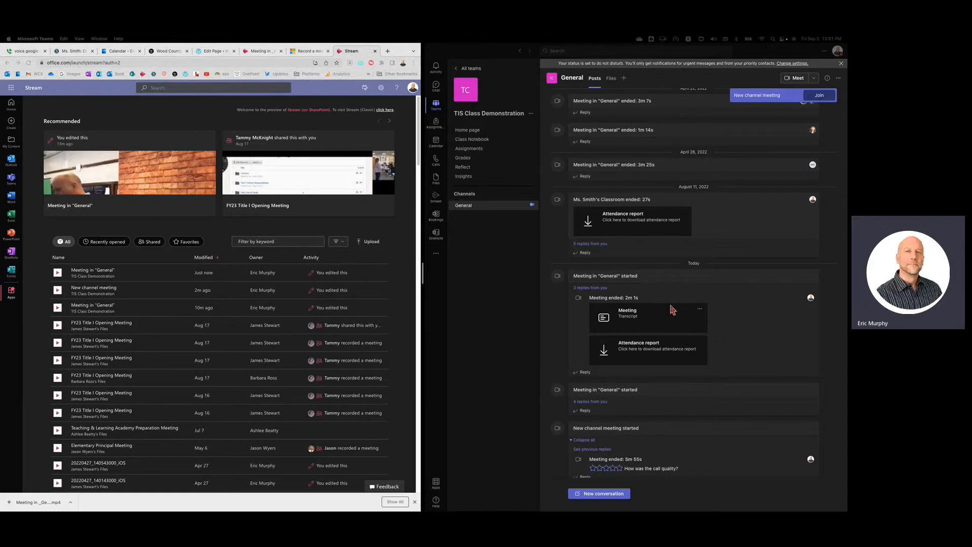
pyautogui.click(586, 291)
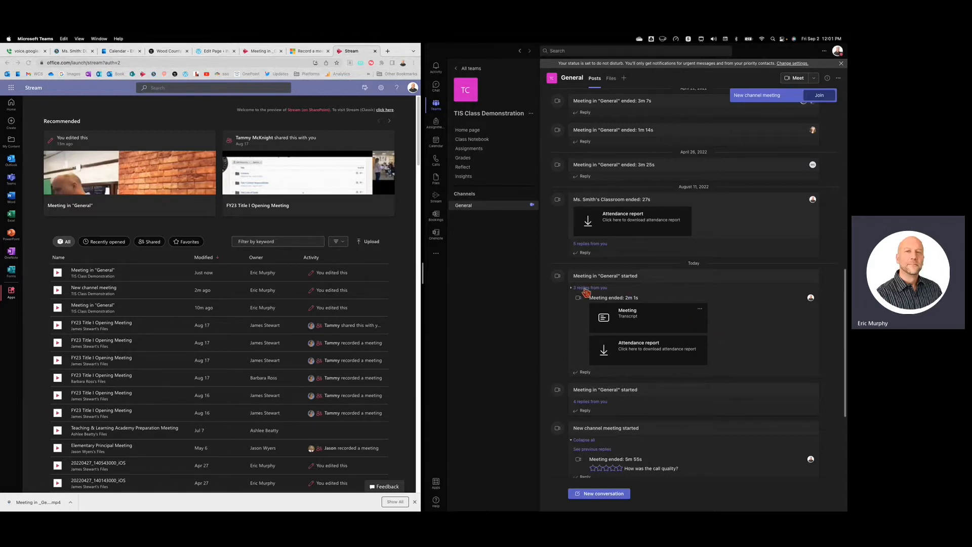
pyautogui.click(586, 289)
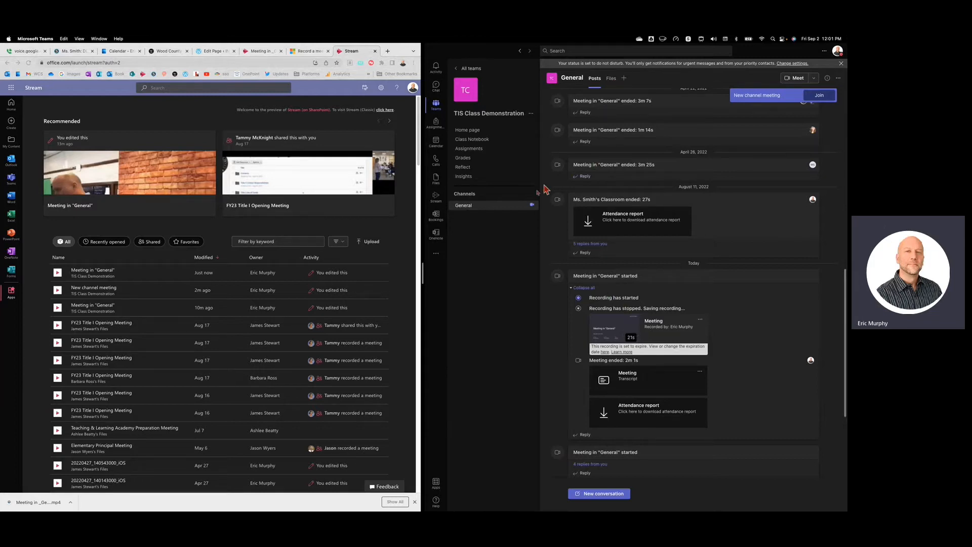
pyautogui.click(614, 79)
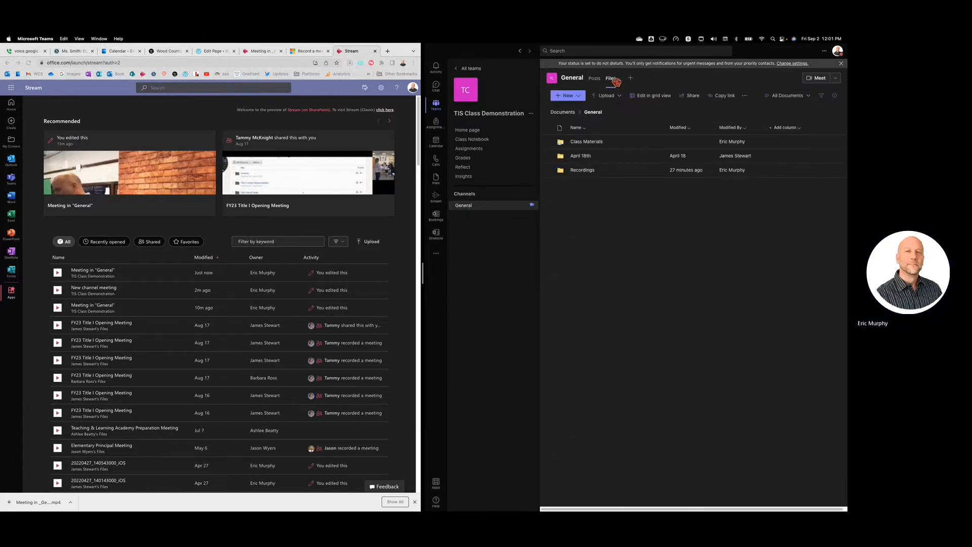
pyautogui.click(586, 170)
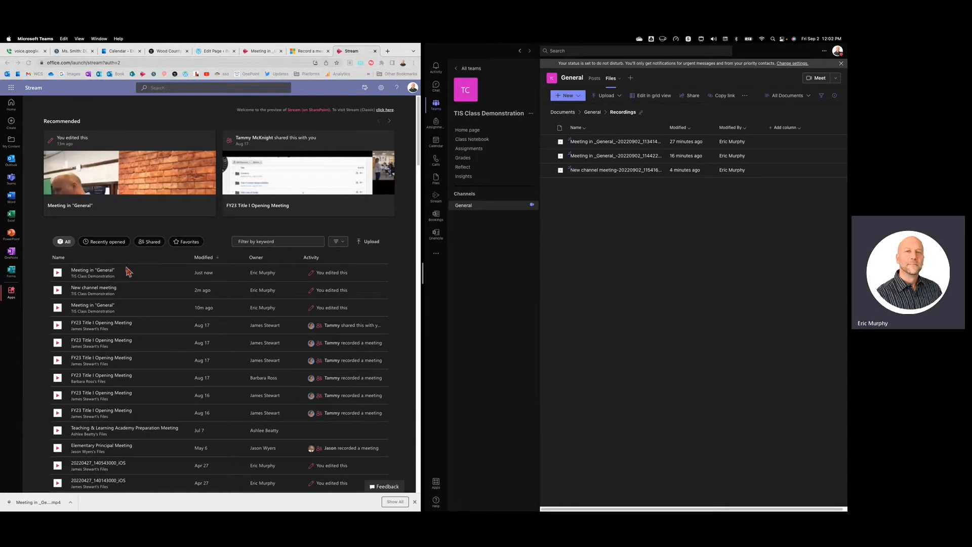
# Switch to Stream in Chrome, open the most recent Meeting in "General" recording, and dismiss the downloads bar
pyautogui.click(106, 273)
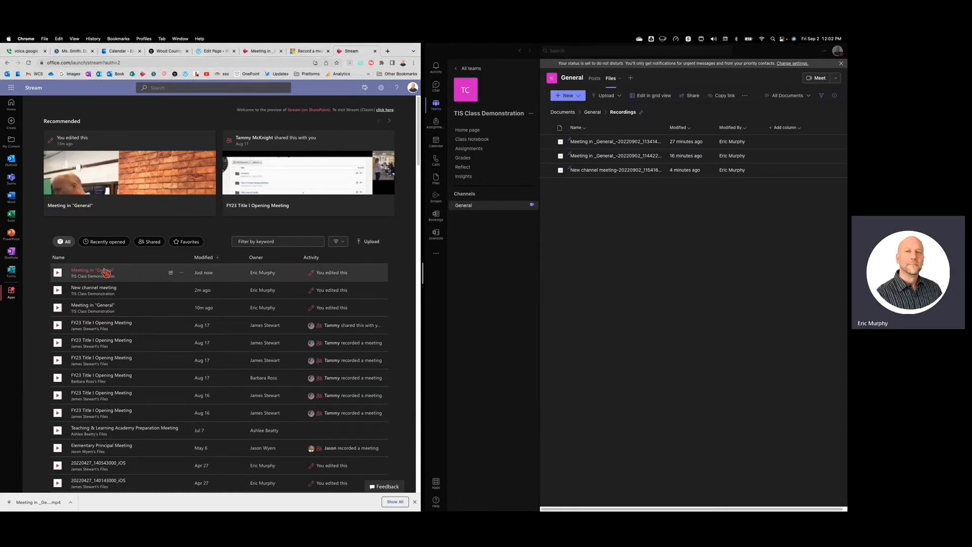
pyautogui.click(109, 273)
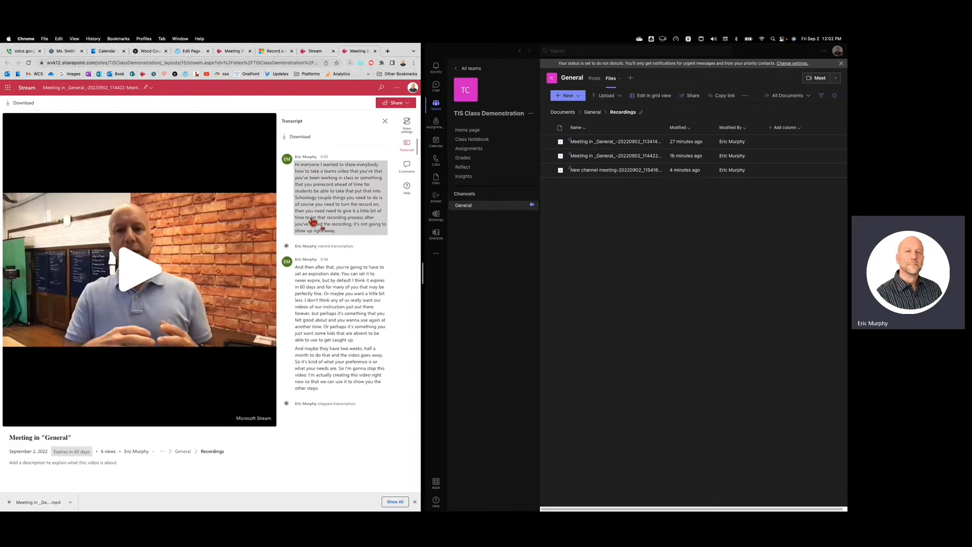
pyautogui.click(415, 502)
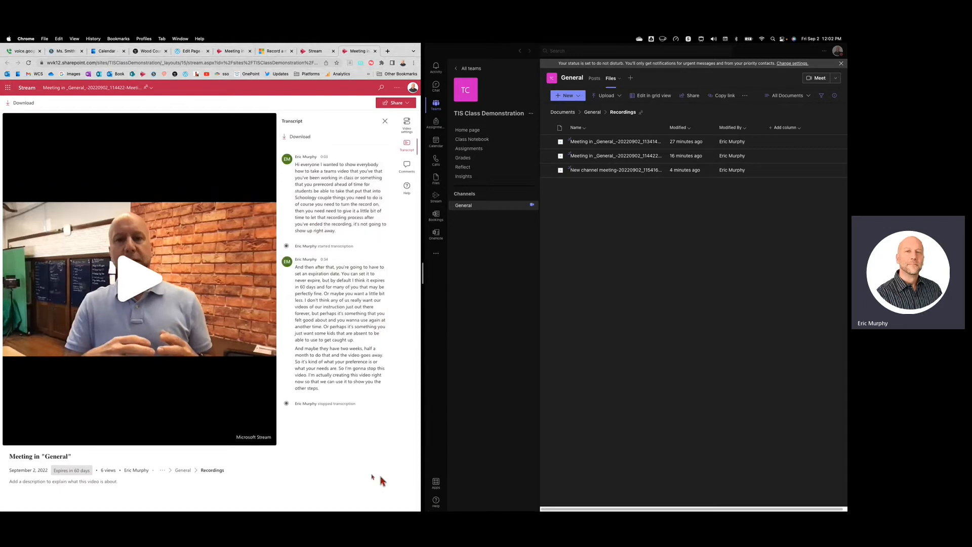
# Review the expiration options available for the recording without changing them
pyautogui.moveTo(64, 474)
pyautogui.click(76, 471)
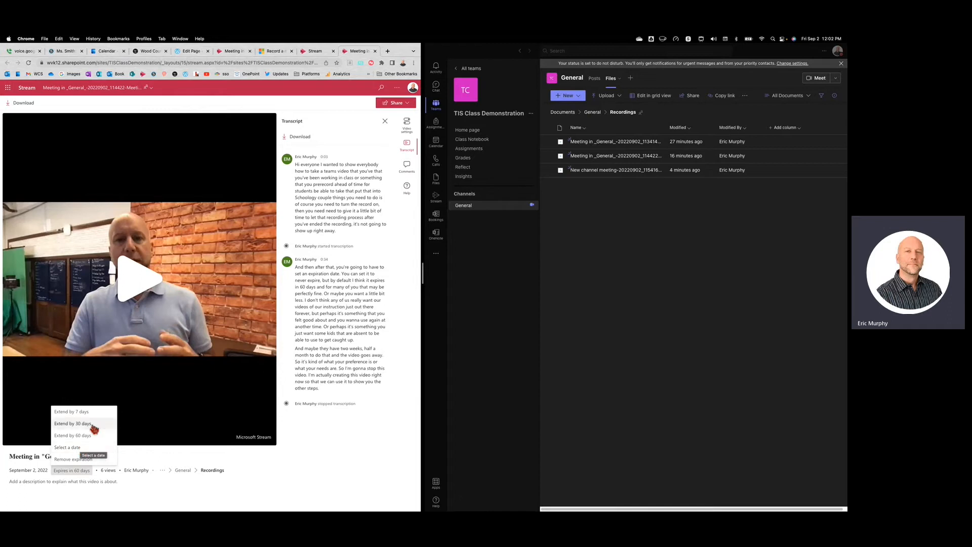
pyautogui.click(345, 447)
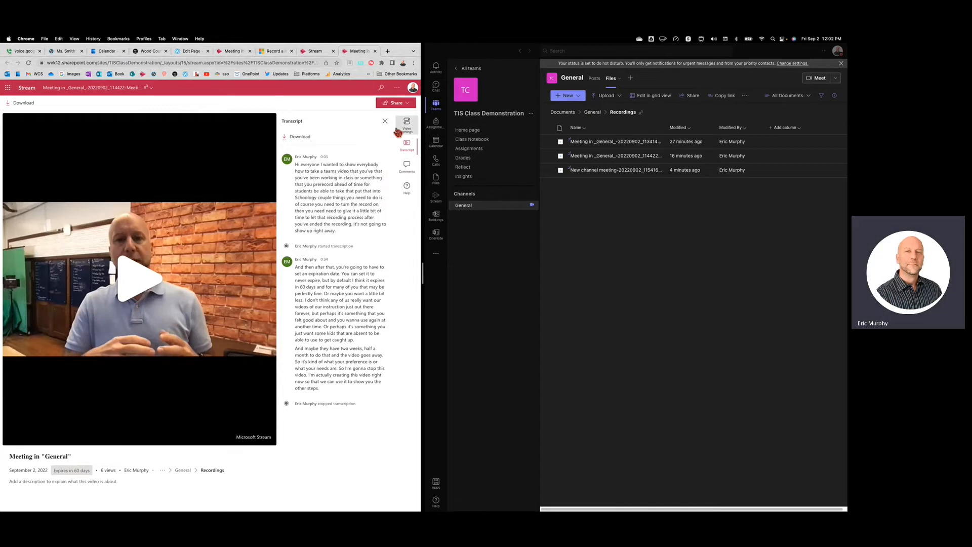
# Create and copy a view-only sharing link to the recording for people in WV Department of Education, starting from its access management
pyautogui.click(408, 104)
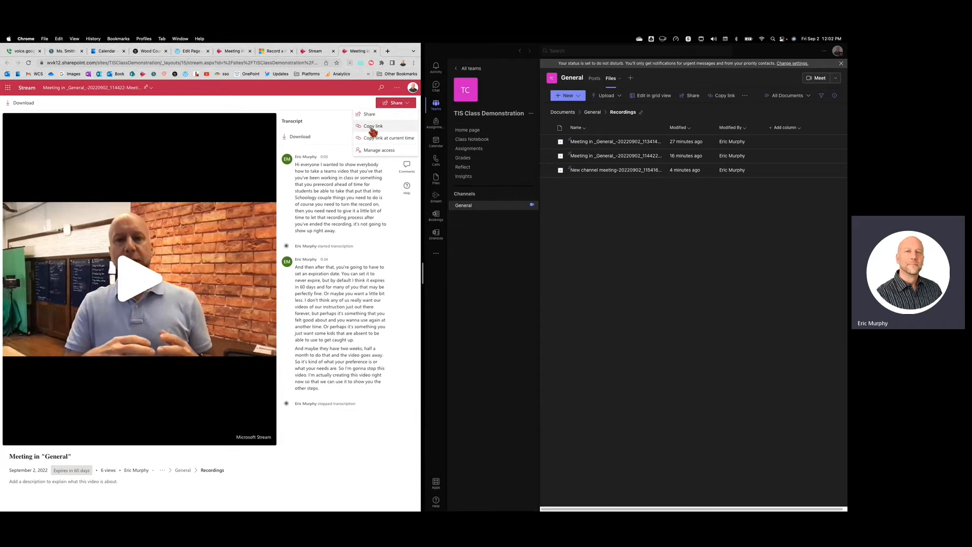
pyautogui.click(387, 151)
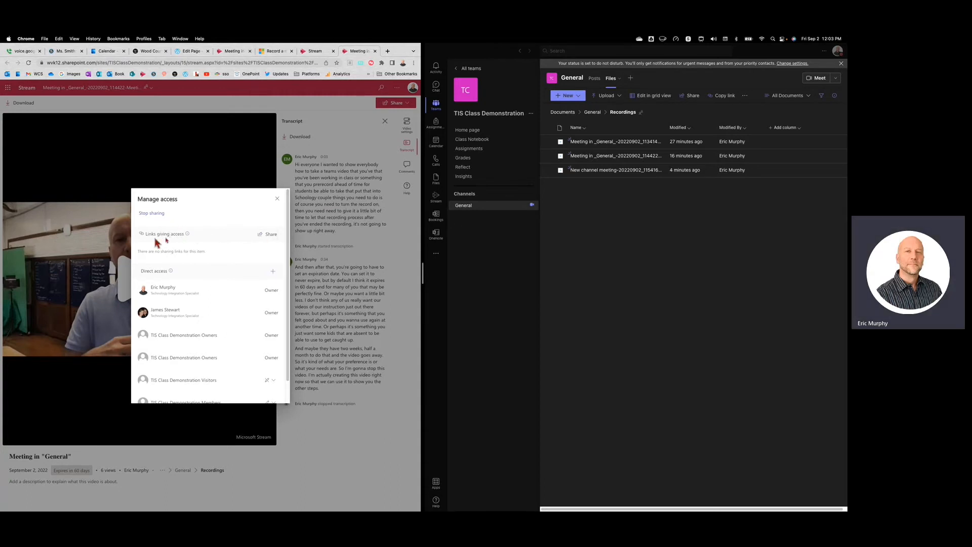
pyautogui.click(267, 235)
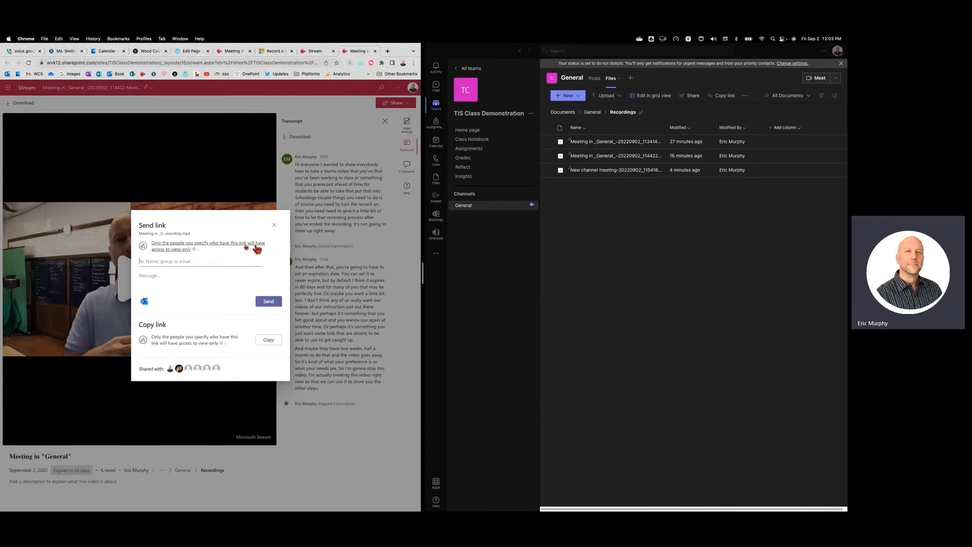
pyautogui.click(196, 250)
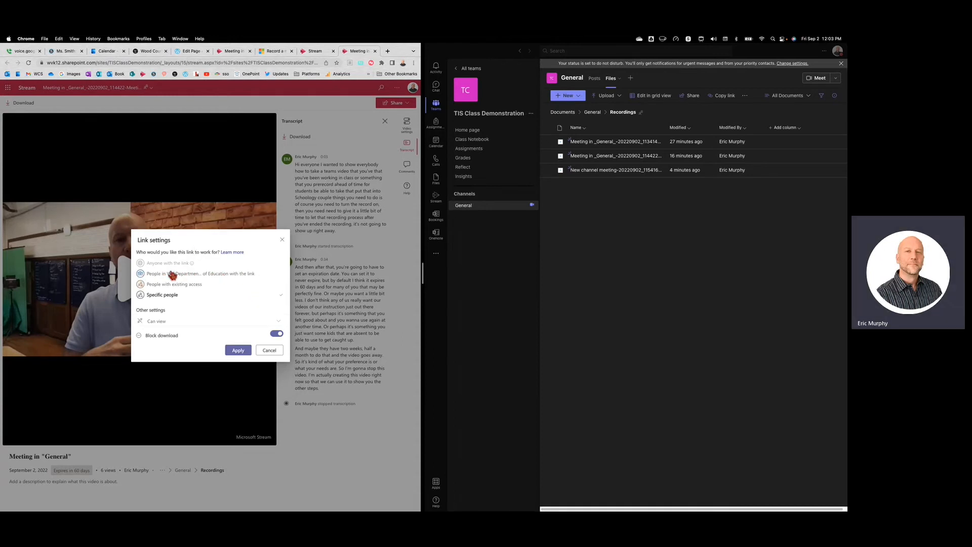
pyautogui.click(202, 275)
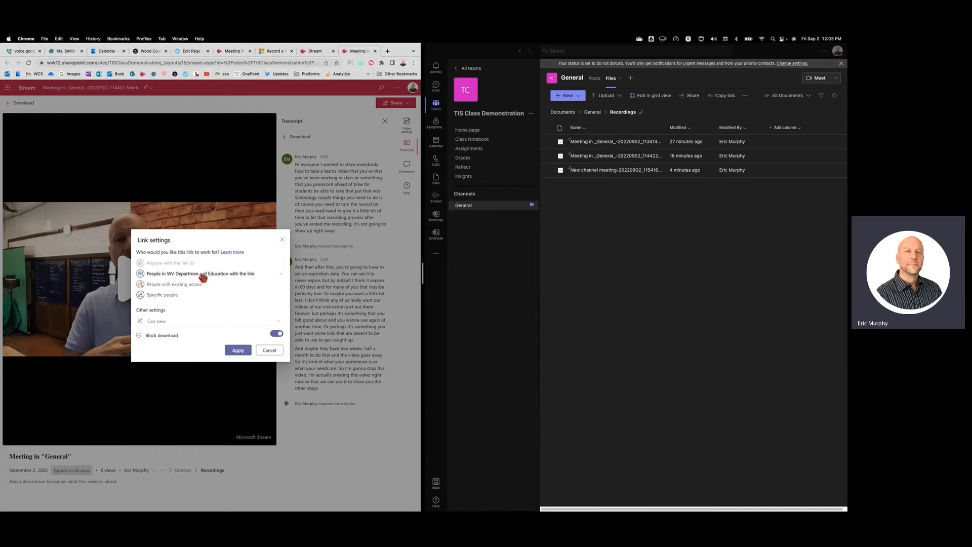
pyautogui.click(239, 352)
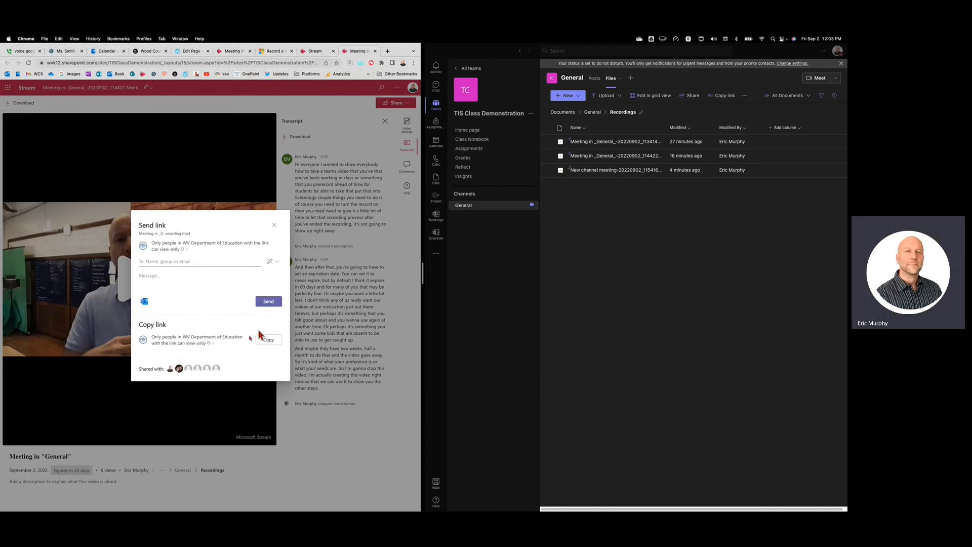
pyautogui.click(271, 340)
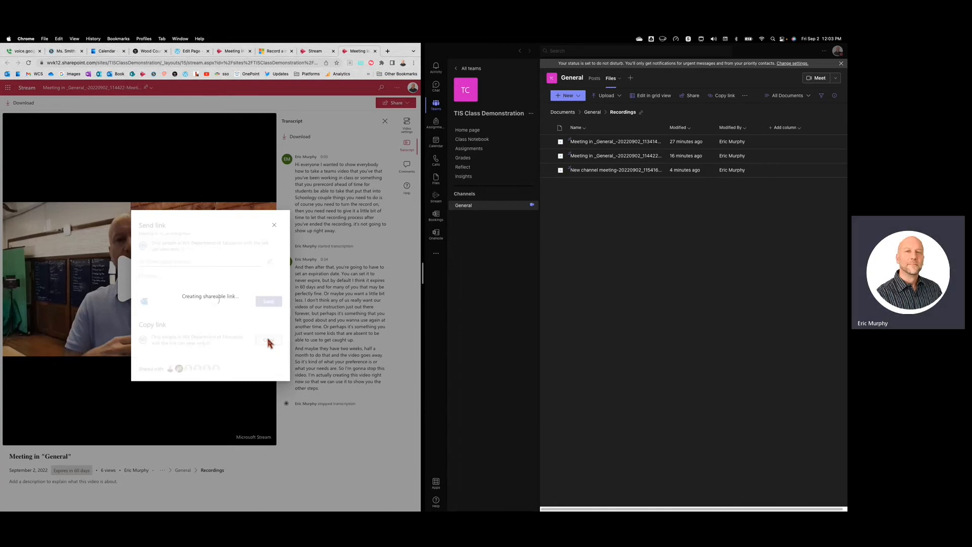
pyautogui.click(282, 257)
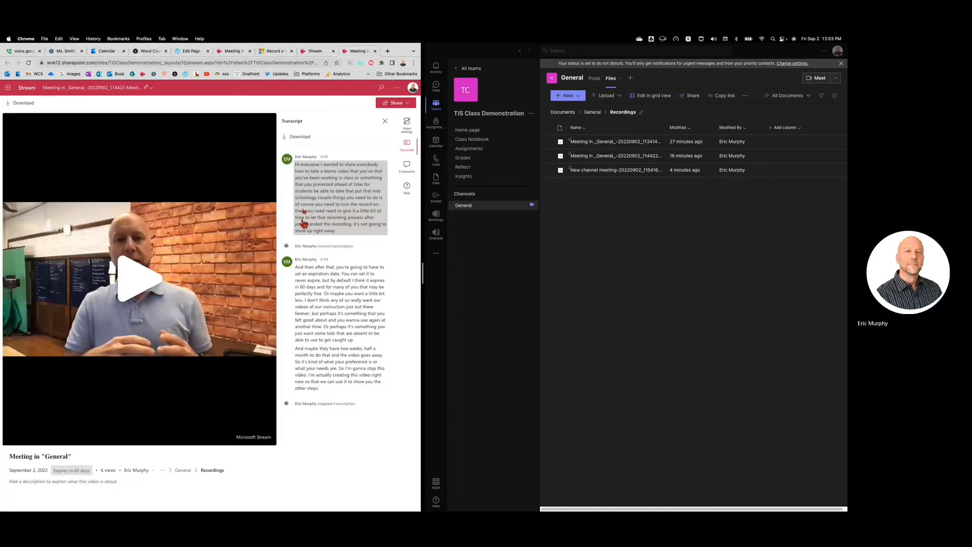
# Switch to the Schoology DLA course, start a new link material above "Week of November 2, 2020", and paste the copied recording URL
pyautogui.click(63, 51)
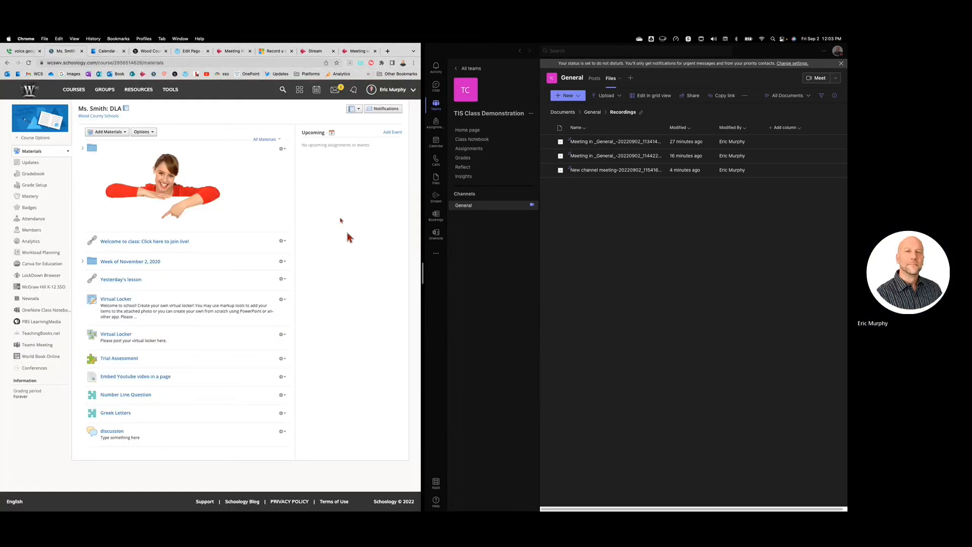
pyautogui.click(88, 256)
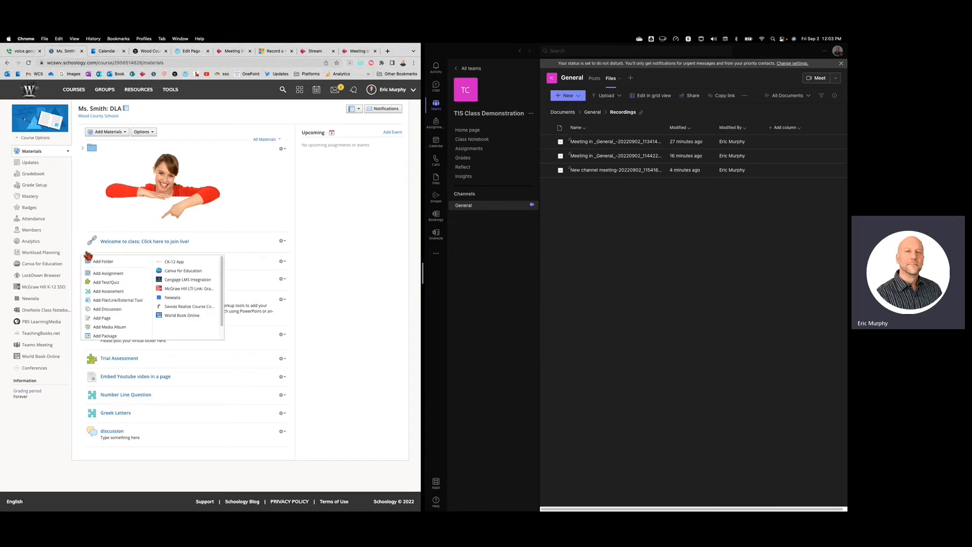
pyautogui.click(106, 302)
pyautogui.click(197, 206)
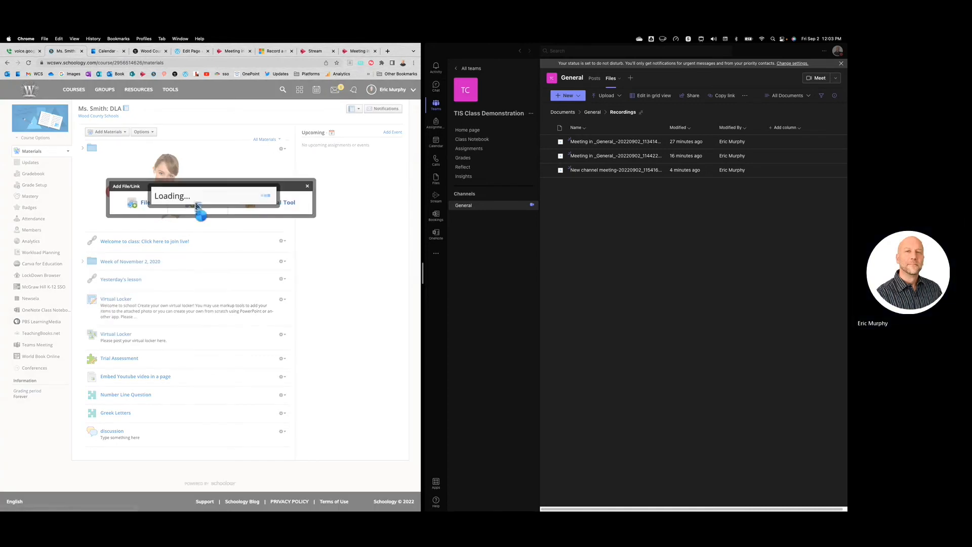
pyautogui.click(202, 191)
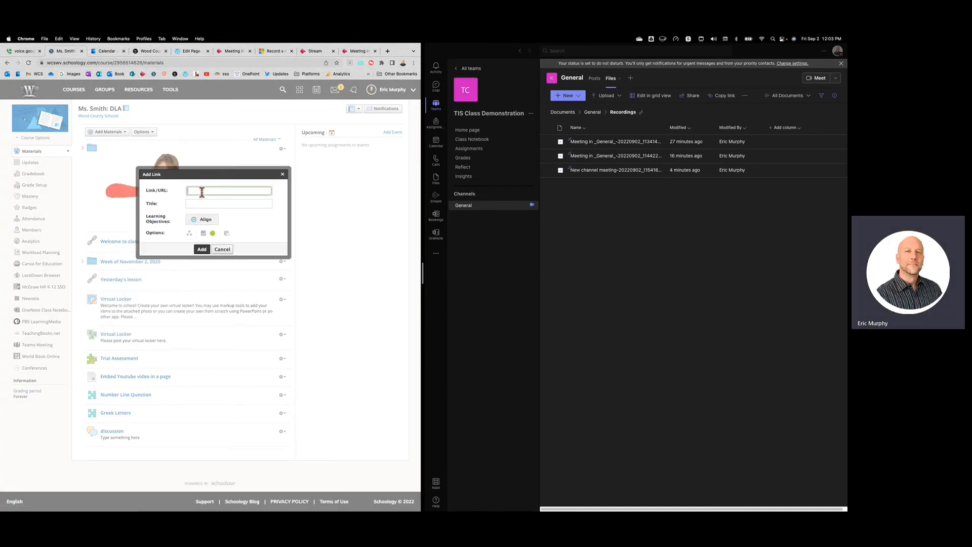
pyautogui.rightClick(202, 192)
pyautogui.click(211, 241)
# Title the link "Today's Lesson", turn off Display in Schoology, and add it to the course materials
pyautogui.click(225, 203)
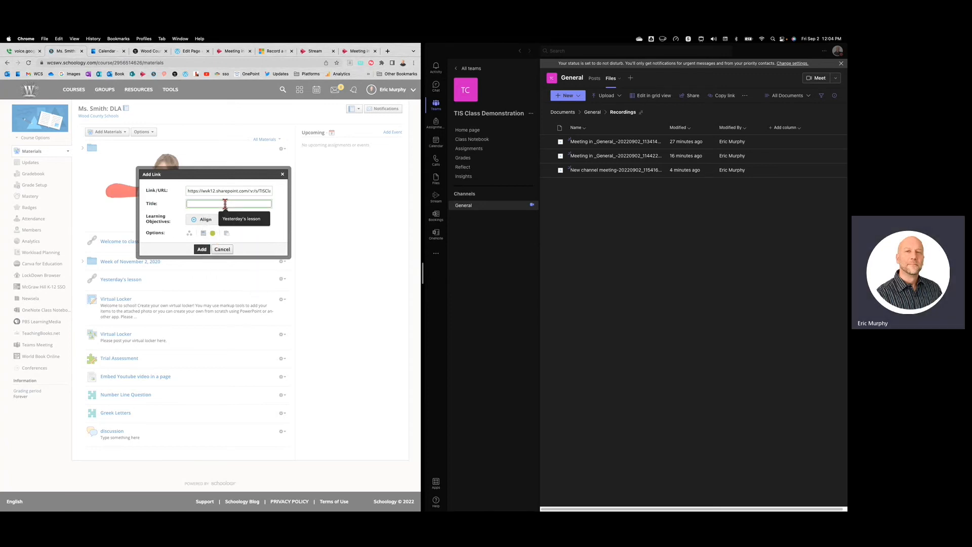
pyautogui.write('Todya')
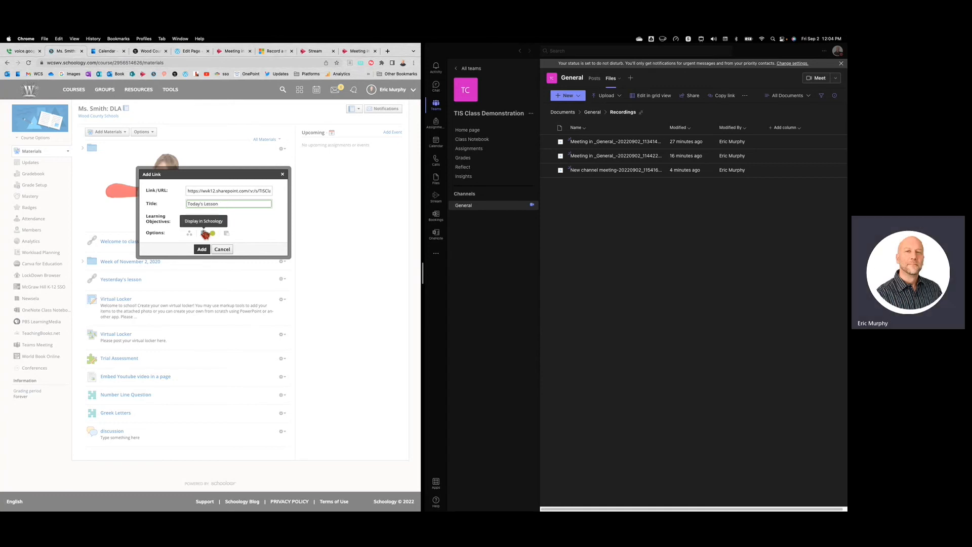
pyautogui.click(204, 233)
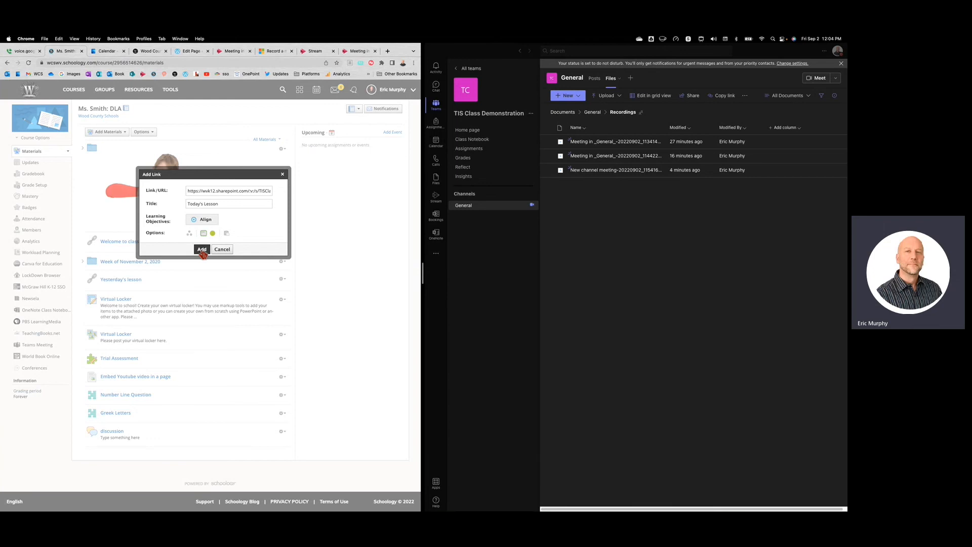
pyautogui.click(202, 250)
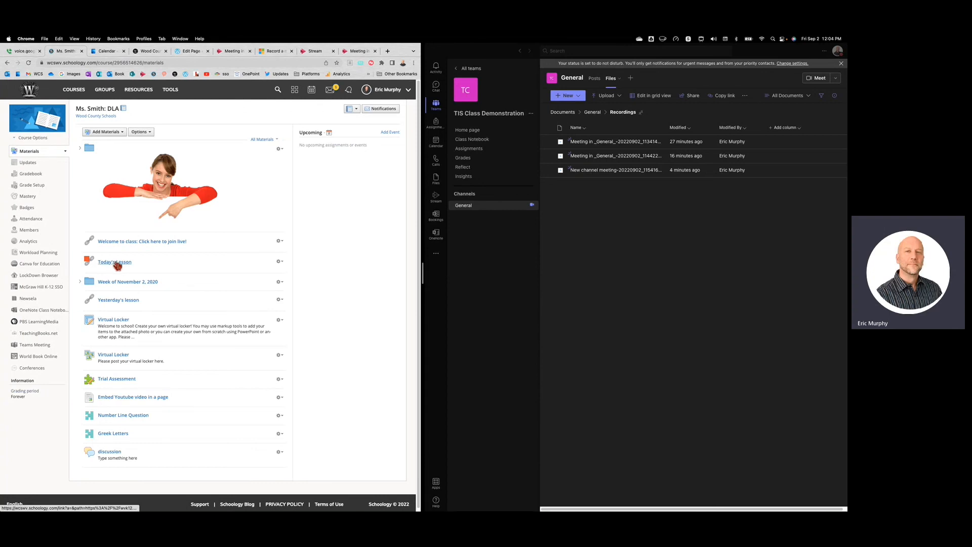
# Open the Today's Lesson link to test that it leads to the recording
pyautogui.click(117, 265)
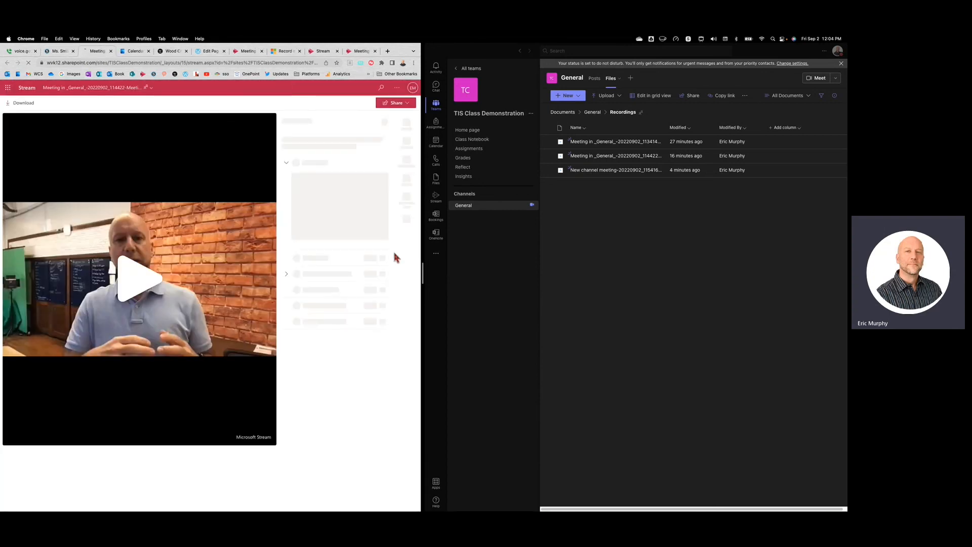